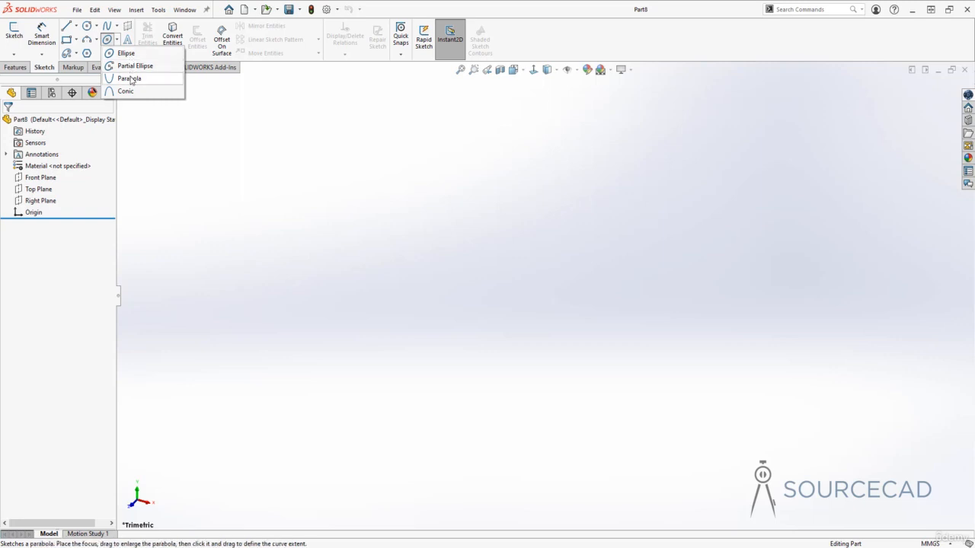
- Sketch an ellipse on the Front Plane, centred on the origin, with radii of about 56 mm horizontally and 26 mm vertically
click(130, 65)
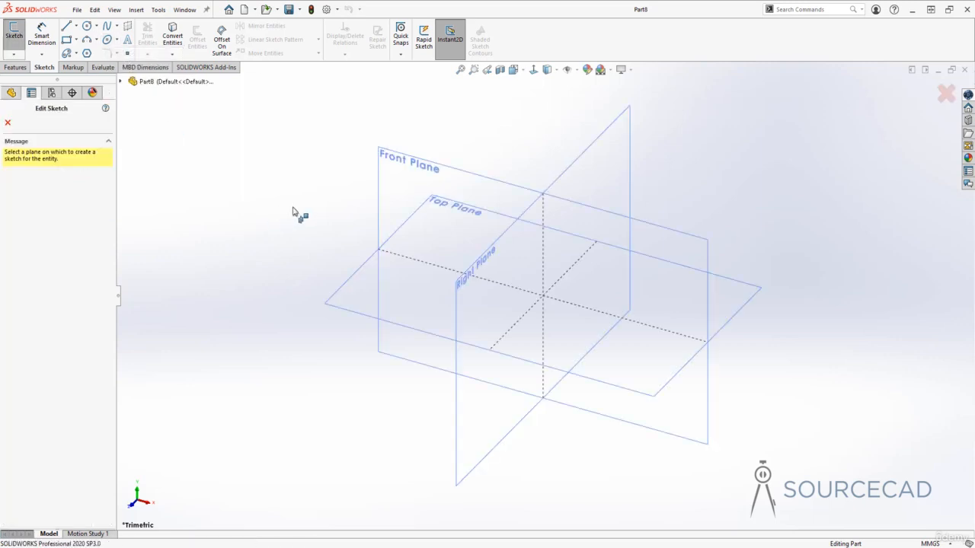
click(386, 157)
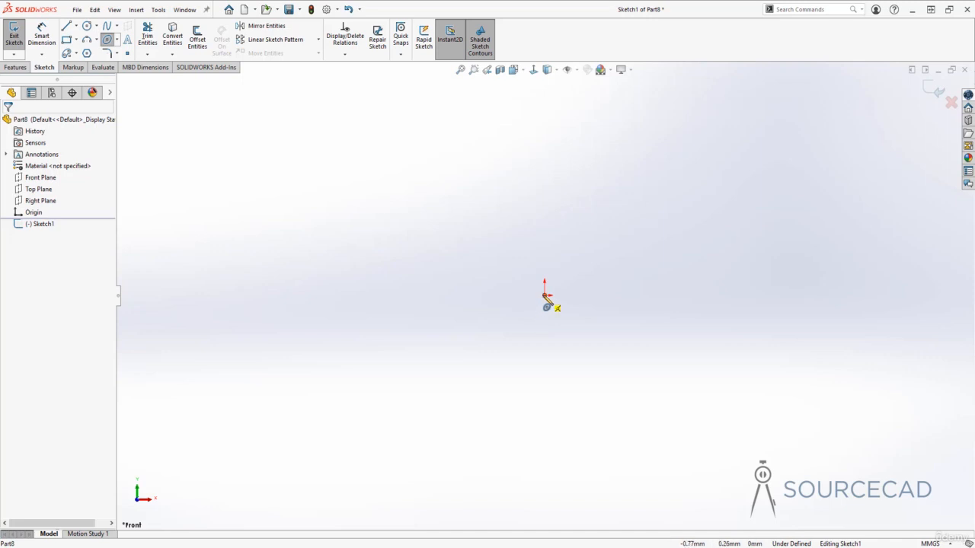
click(545, 296)
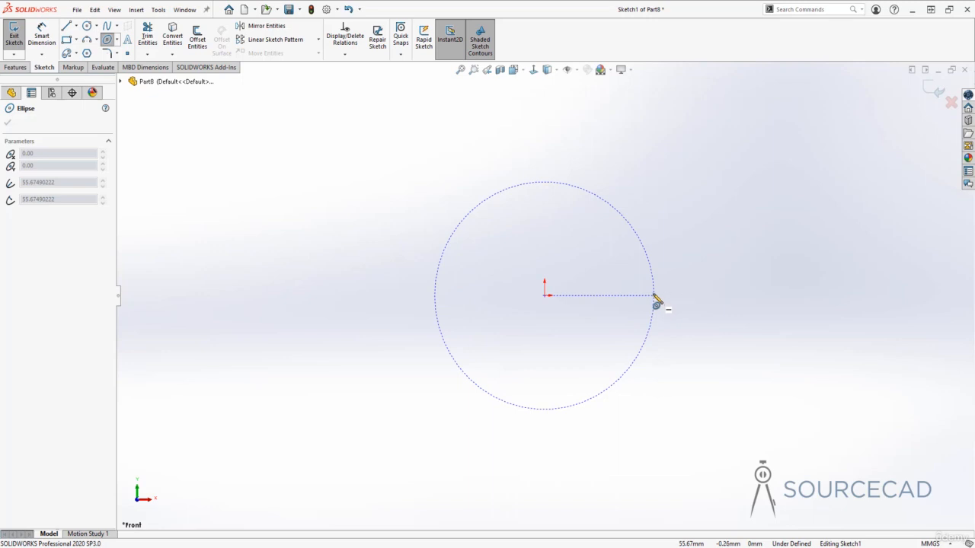
click(653, 296)
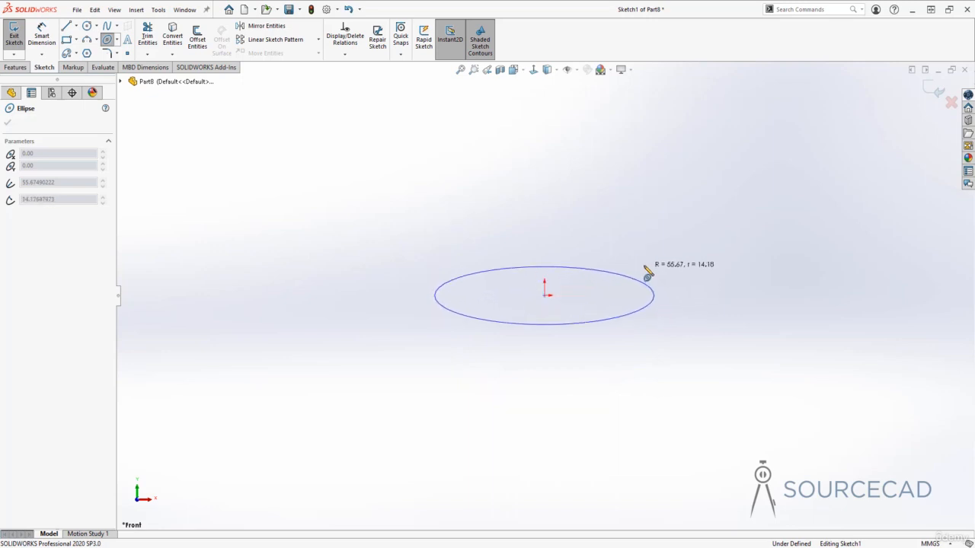
click(550, 244)
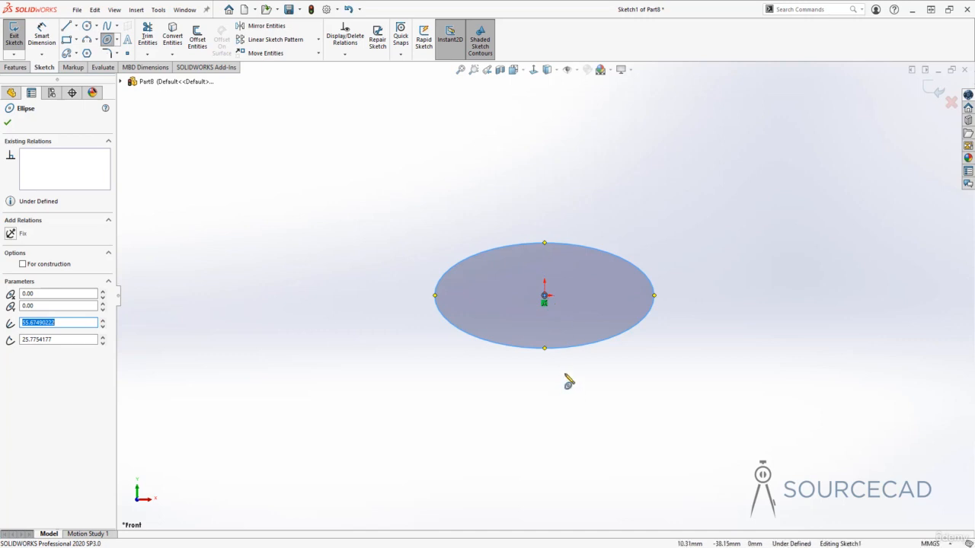
click(331, 209)
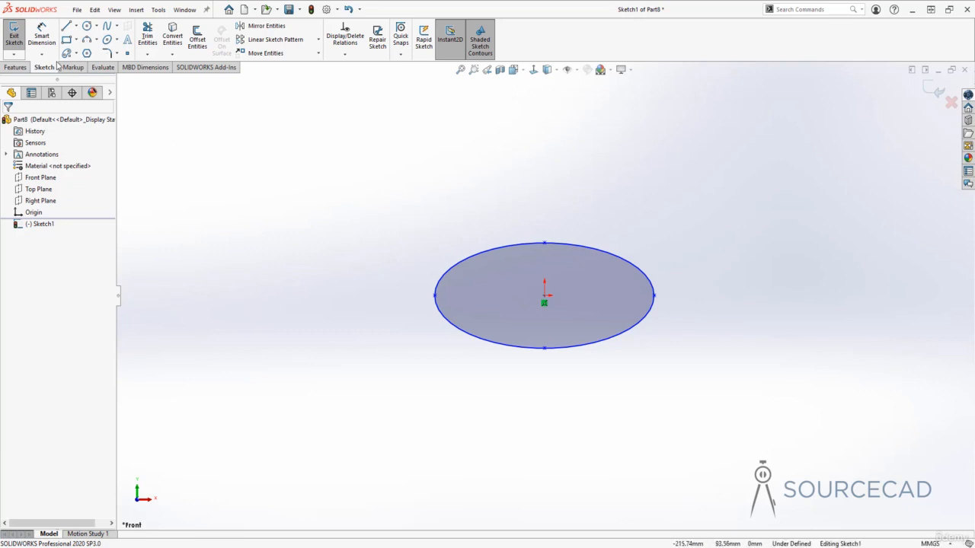
- Dimension the ellipse's vertical axis between its upper and lower points as 50 mm
click(42, 36)
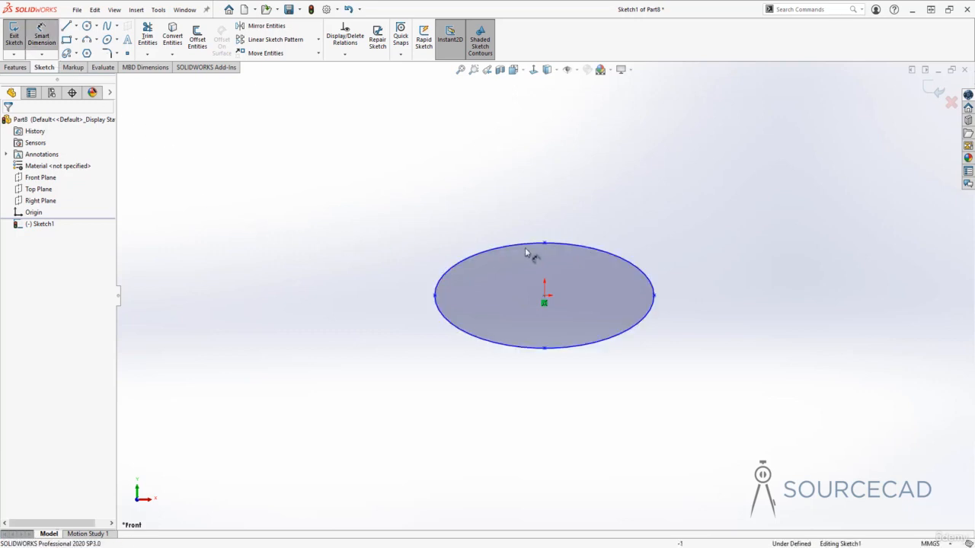
click(544, 244)
click(543, 348)
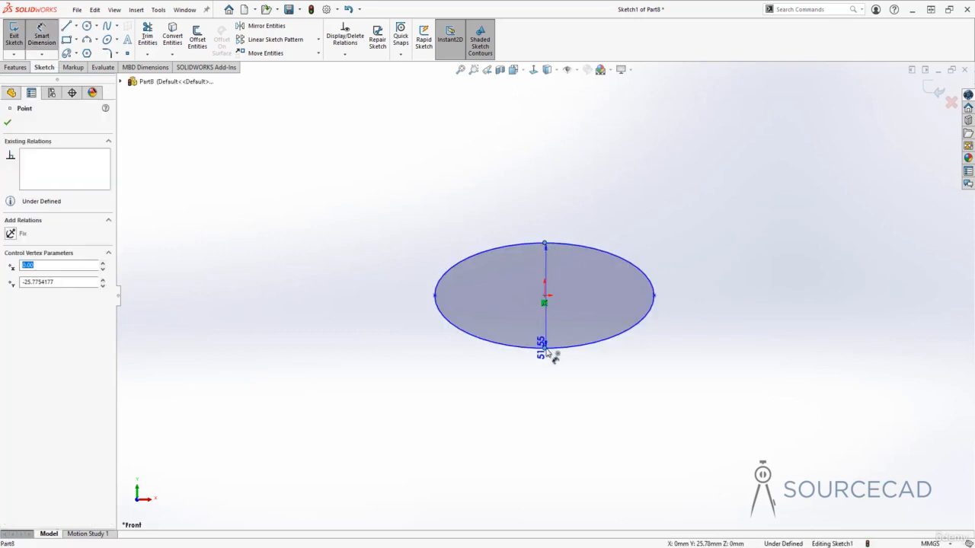
click(751, 315)
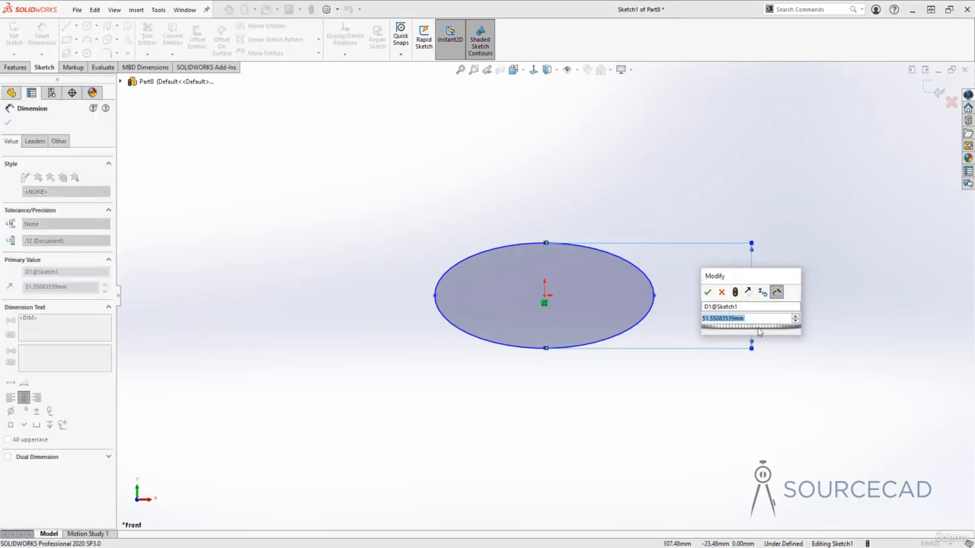
text(50)
key(Return)
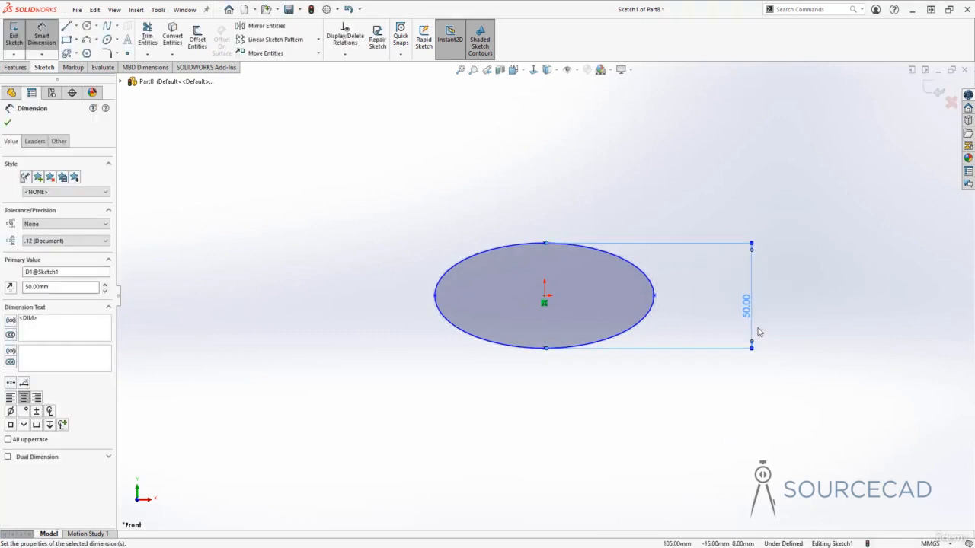
- Dimension the ellipse's horizontal axis between its two side points as 100 mm, placing the dimension below the ellipse
click(435, 295)
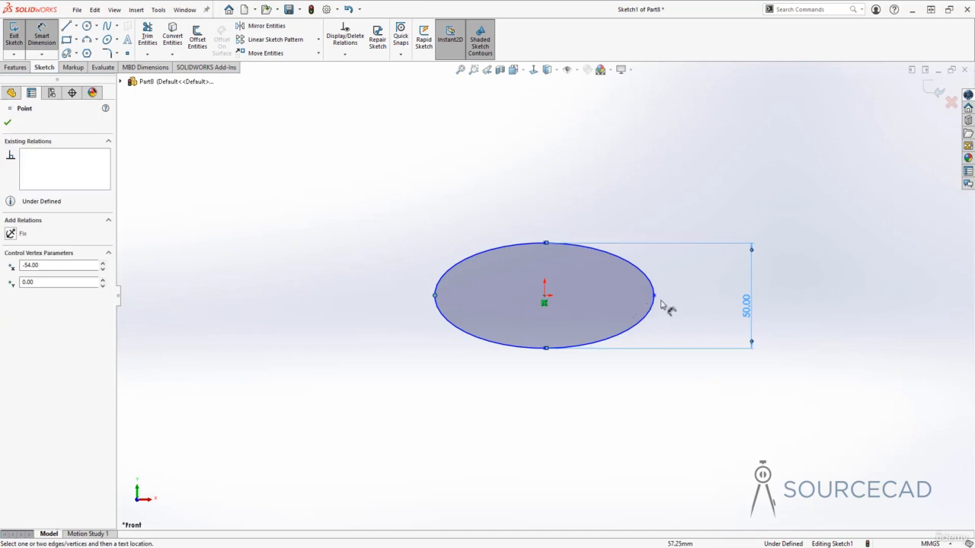
click(654, 296)
click(594, 406)
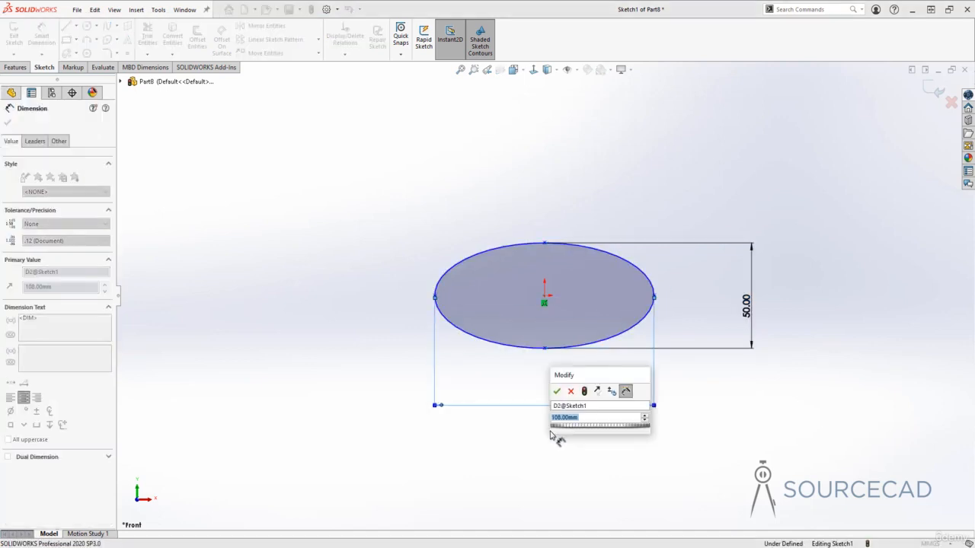
text(100)
key(Return)
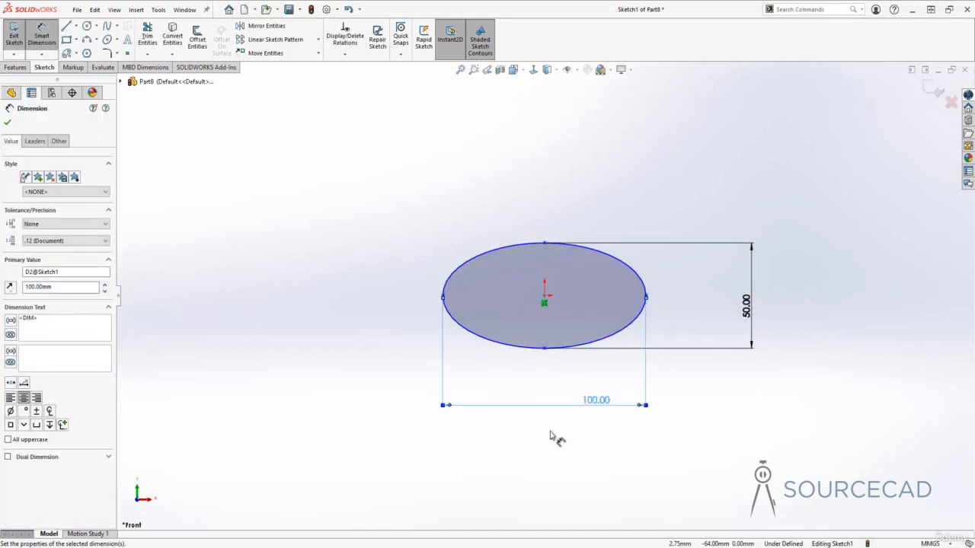
click(369, 357)
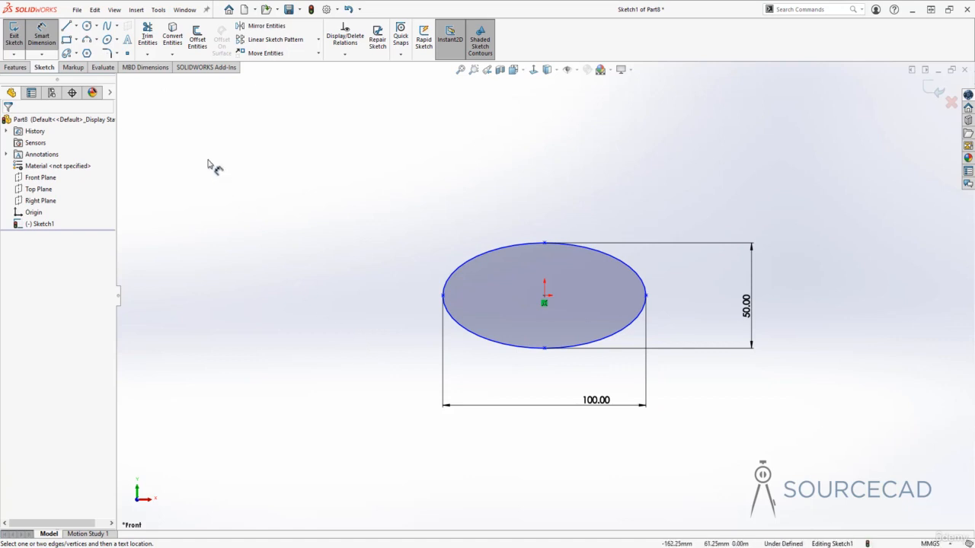
- Sketch a partial ellipse to the left of the full ellipse, with radii of about 46 mm and 22 mm, open at the lower right
click(118, 42)
click(126, 54)
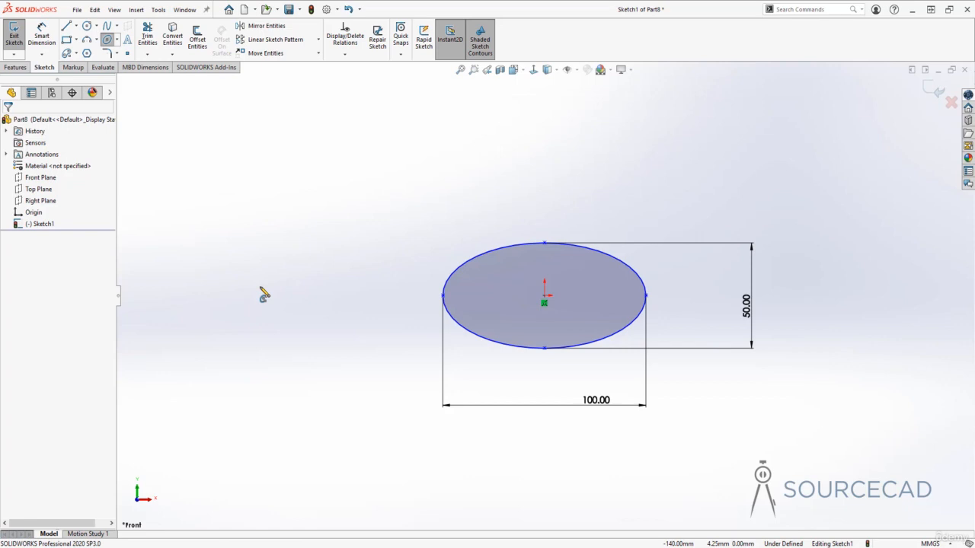
click(234, 299)
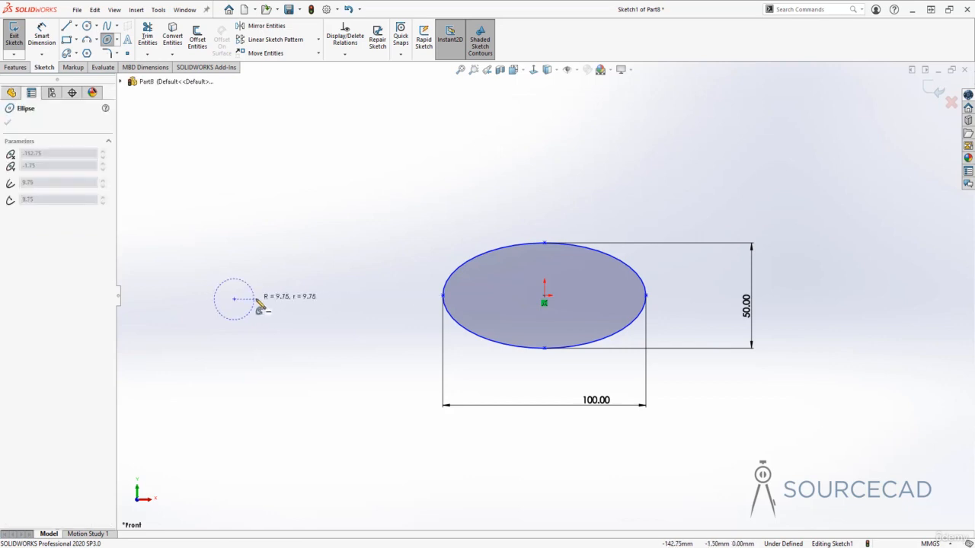
click(327, 305)
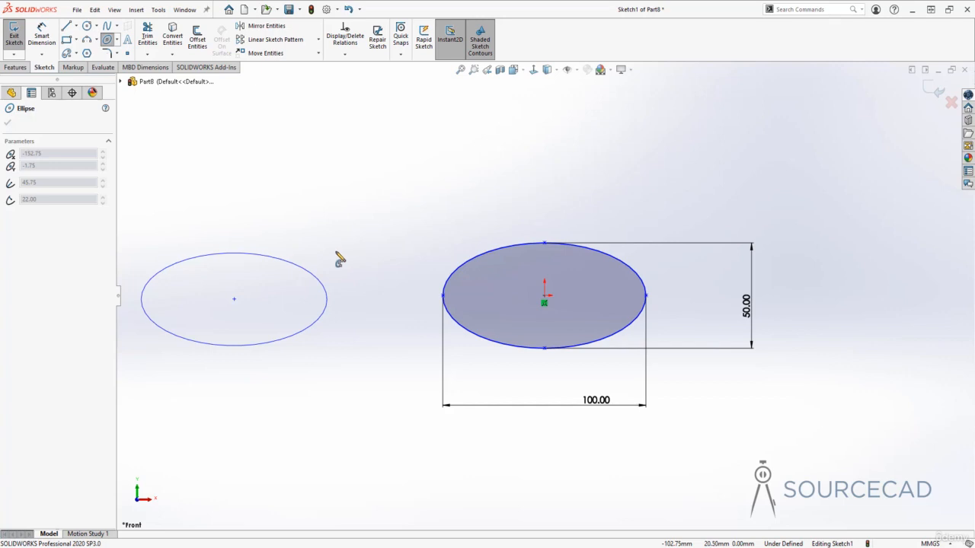
click(340, 260)
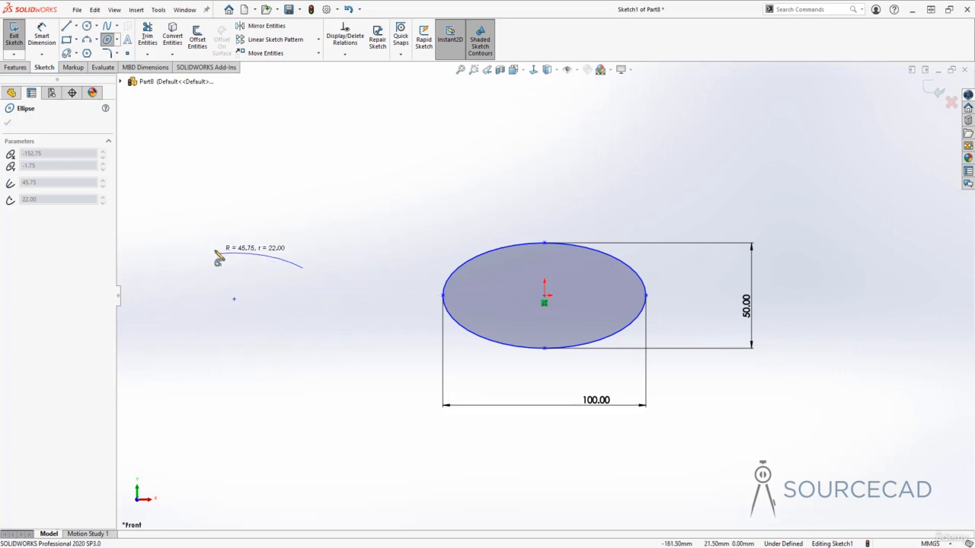
click(188, 339)
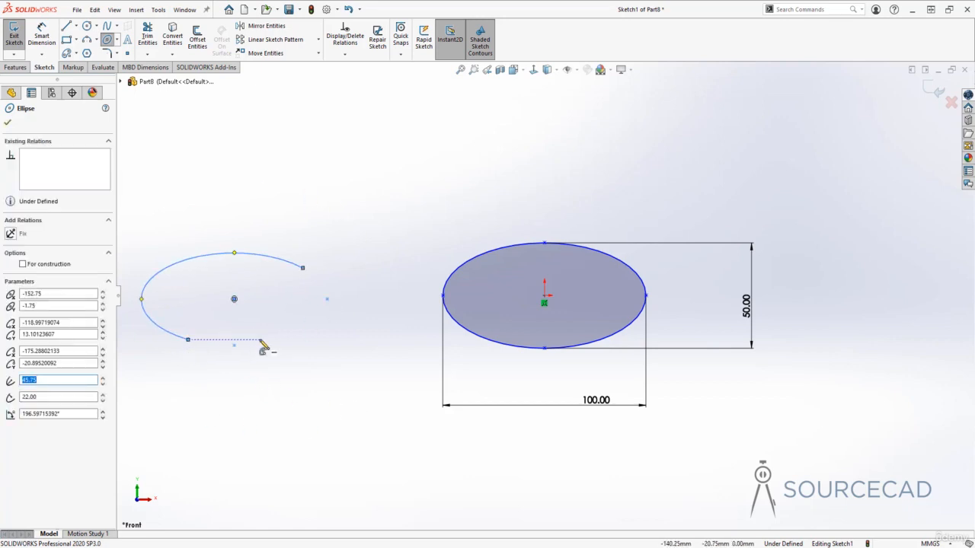
key(Escape)
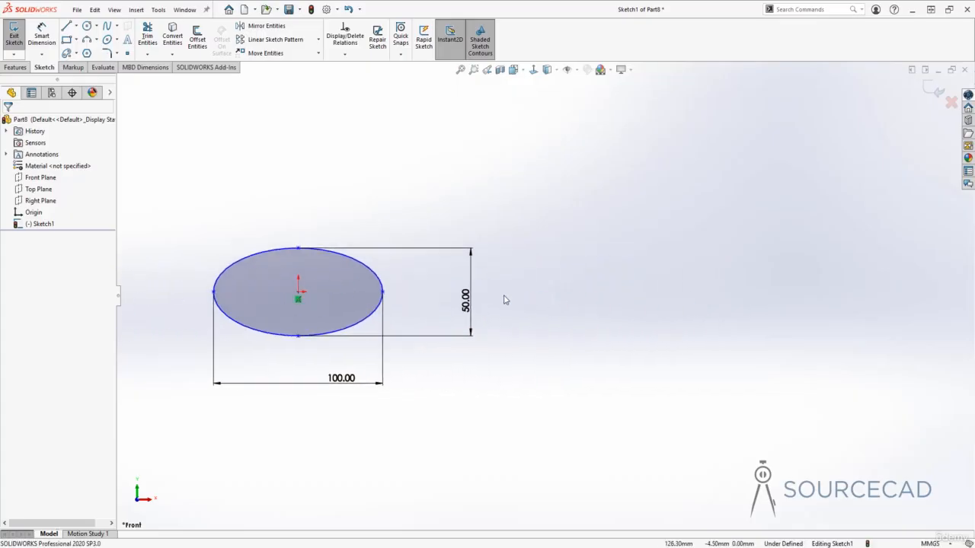
- Sketch an upward-opening parabola to the right of the ellipse, with its vertex about 40 mm directly below the focus
click(116, 39)
click(128, 79)
click(705, 287)
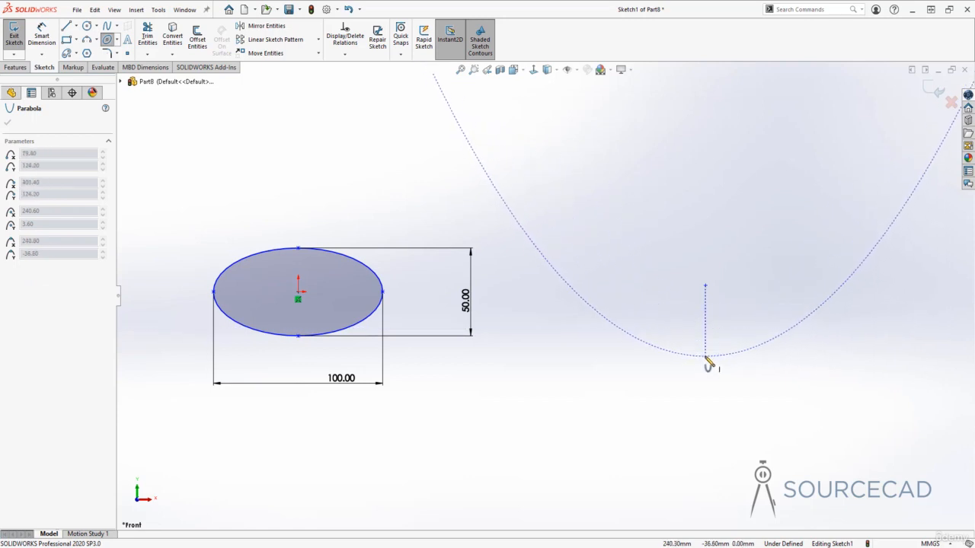
click(706, 357)
click(886, 240)
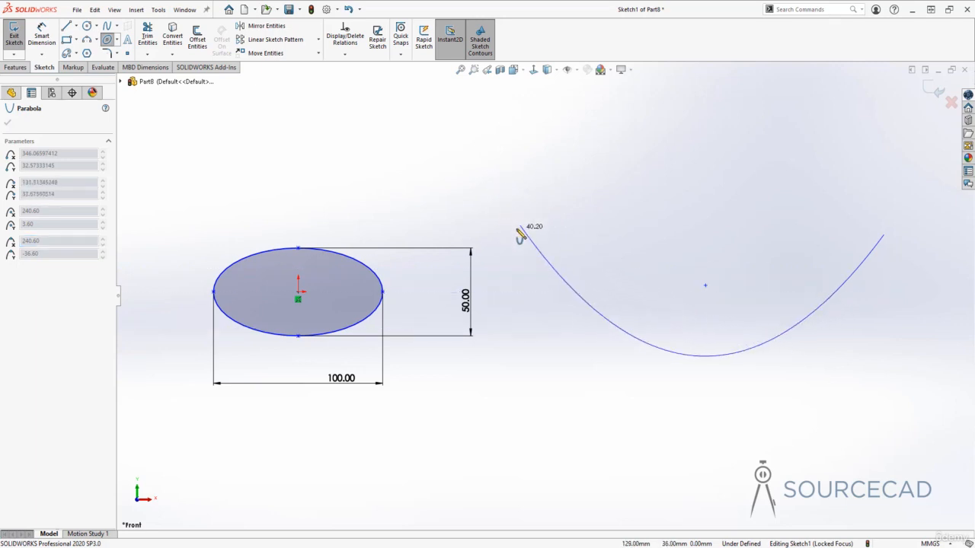
click(524, 236)
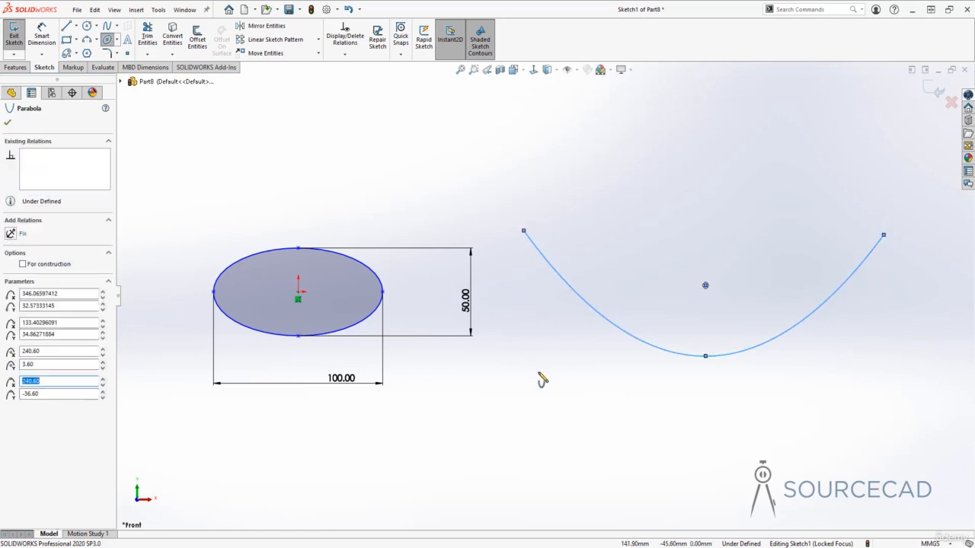
key(Escape)
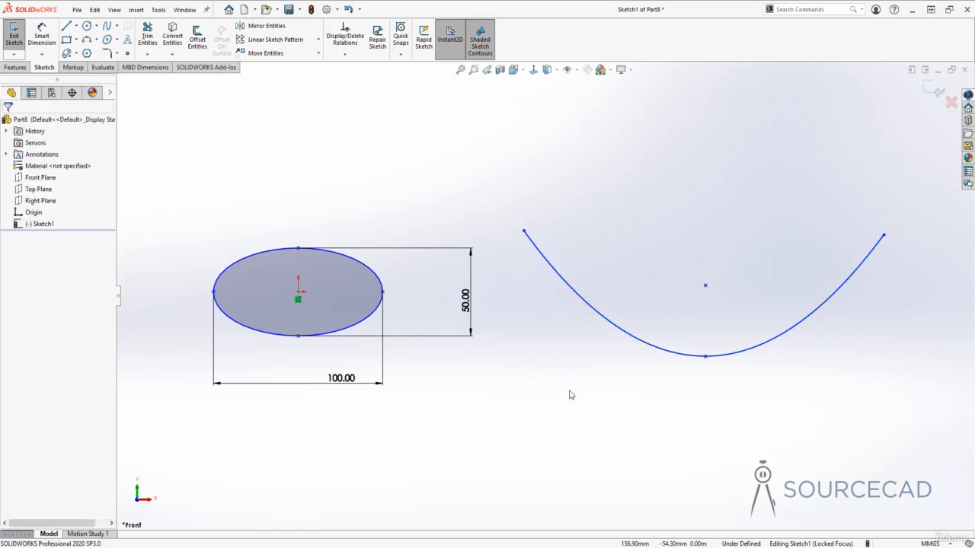
- Dimension the distance between the parabola's focus and vertex as 40 mm
click(41, 34)
click(706, 288)
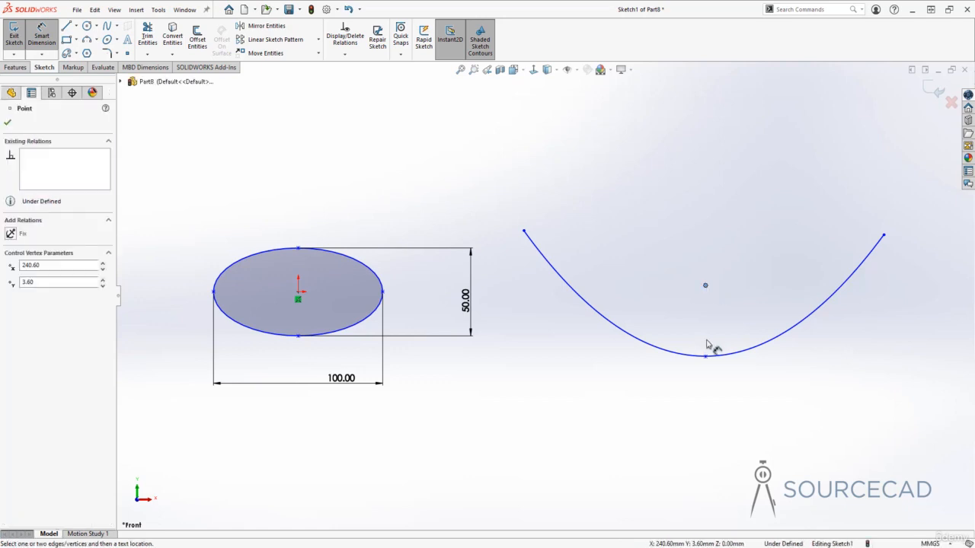
click(706, 355)
click(744, 319)
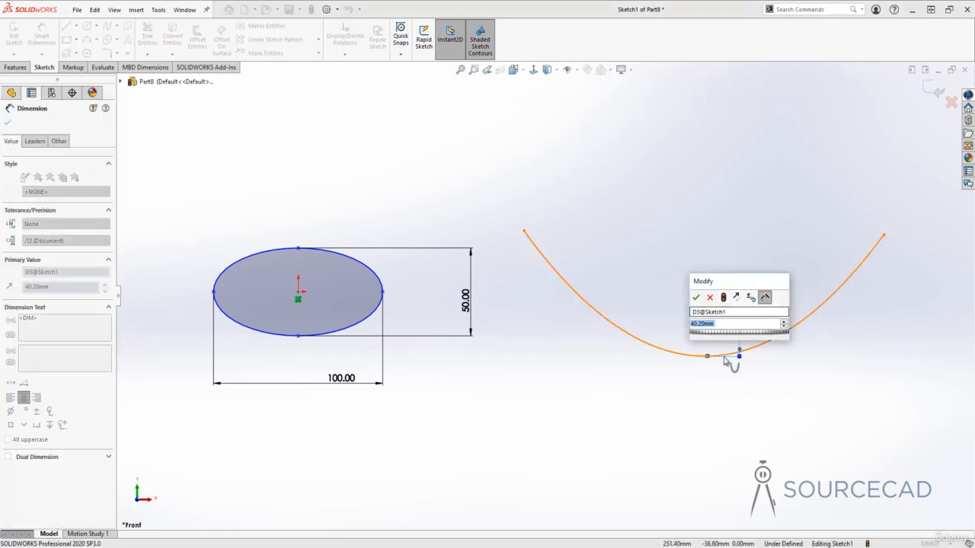
text(40)
key(Return)
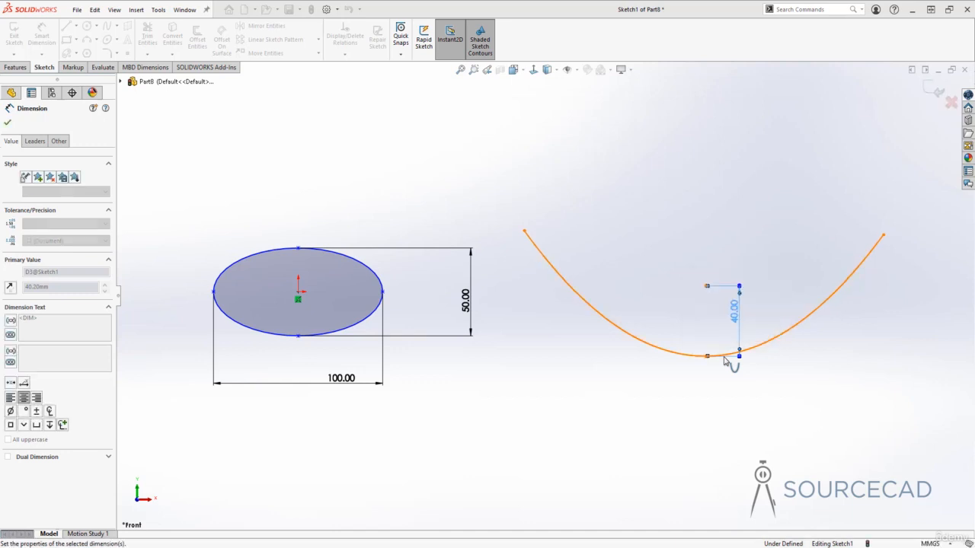
click(658, 452)
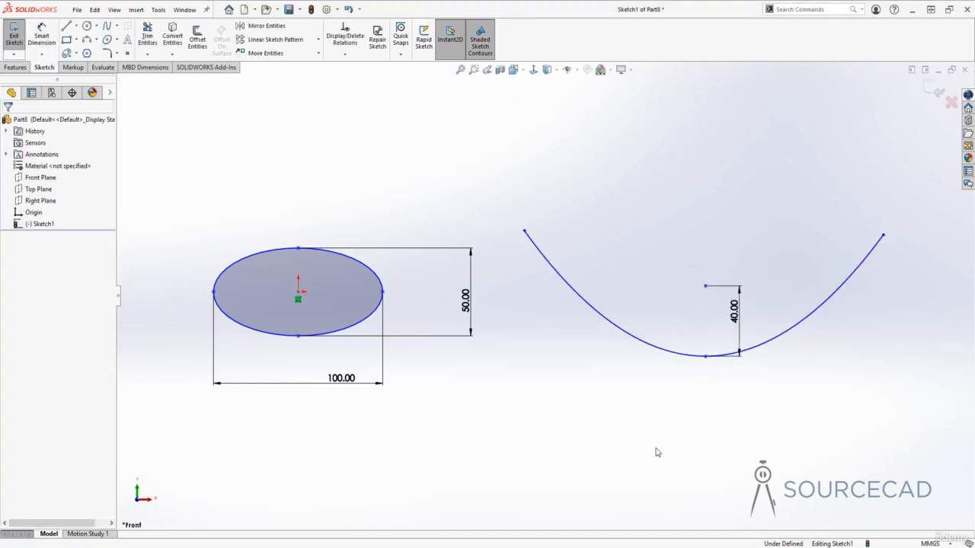
- Add a Vertical relation between the parabola's focus and its vertex
click(705, 285)
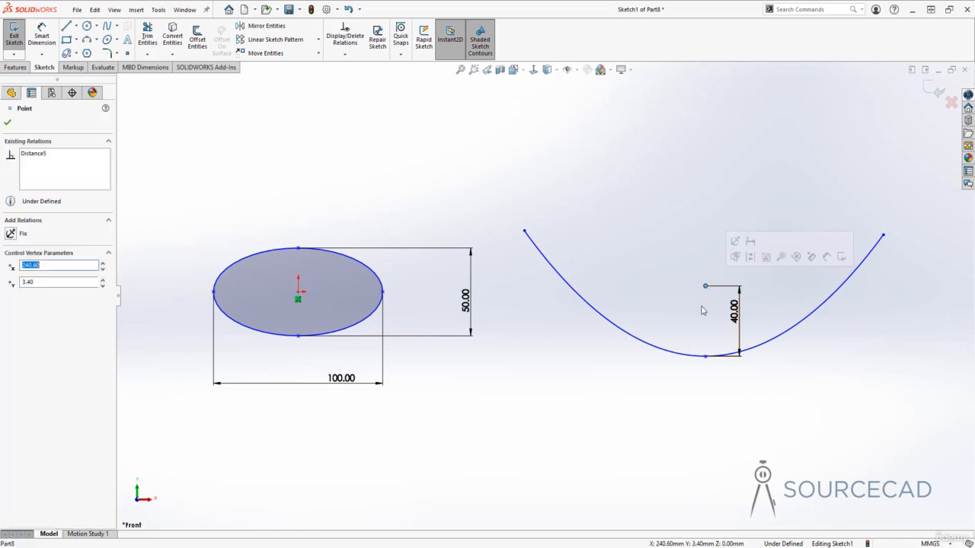
ctrl+click(705, 356)
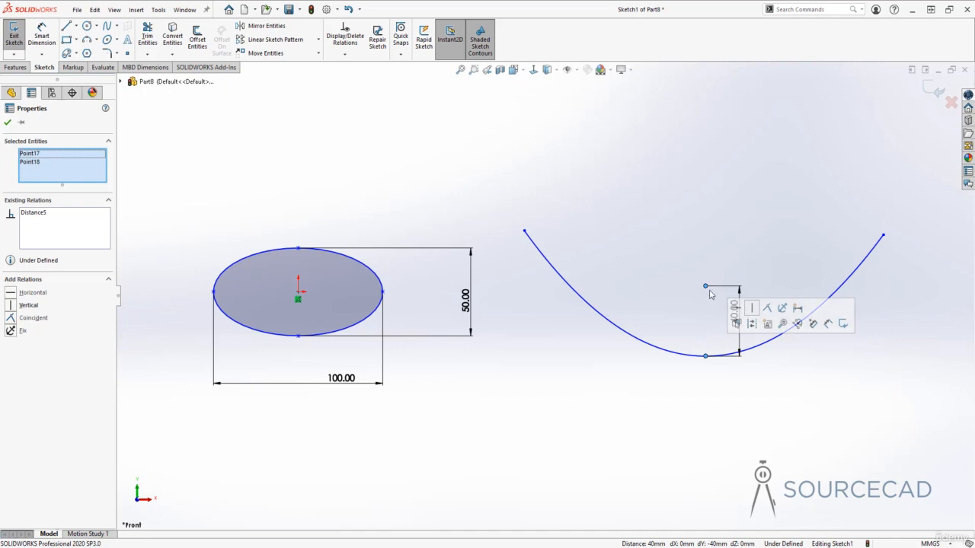
click(17, 305)
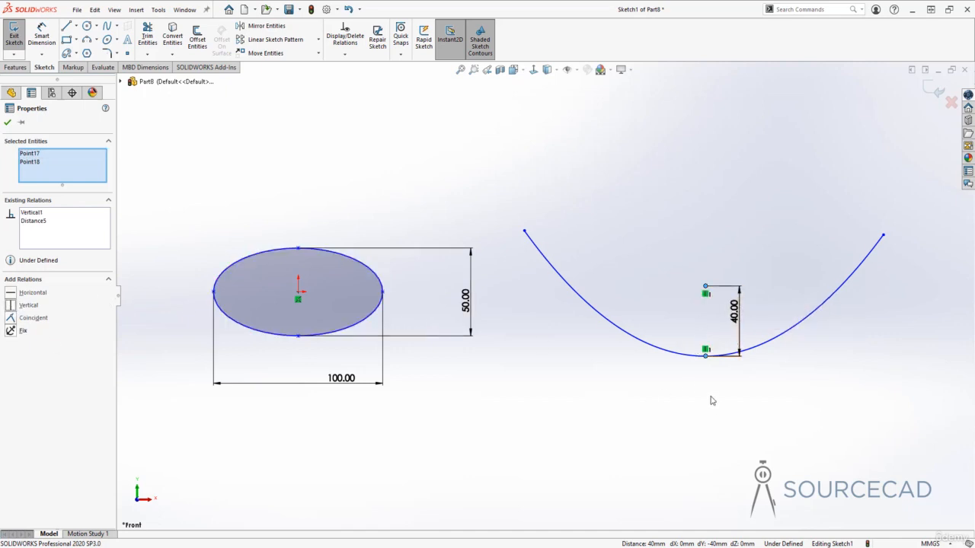
key(Escape)
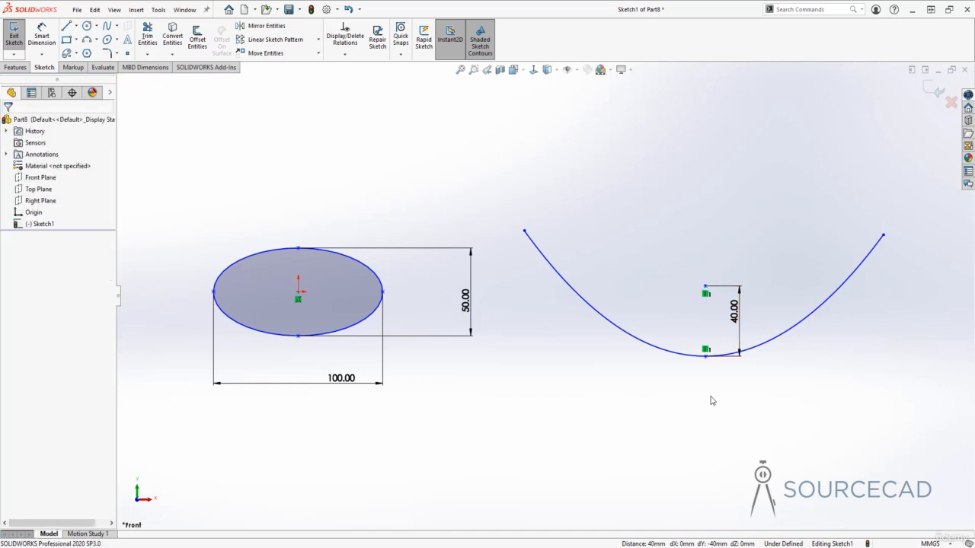